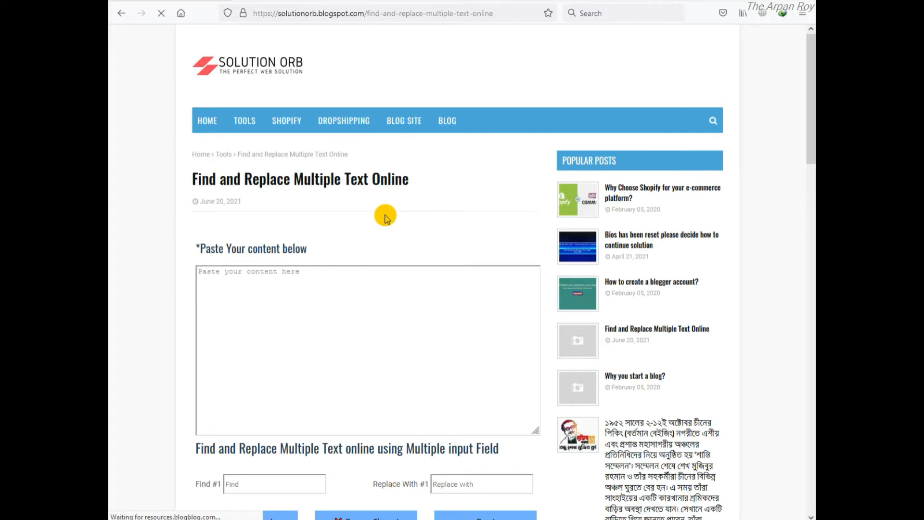
Step: Copy the five generated lorem ipsum sentences and paste them into the content box of the Find and Replace Multiple Text Online page
scroll(380, 212, down, 3)
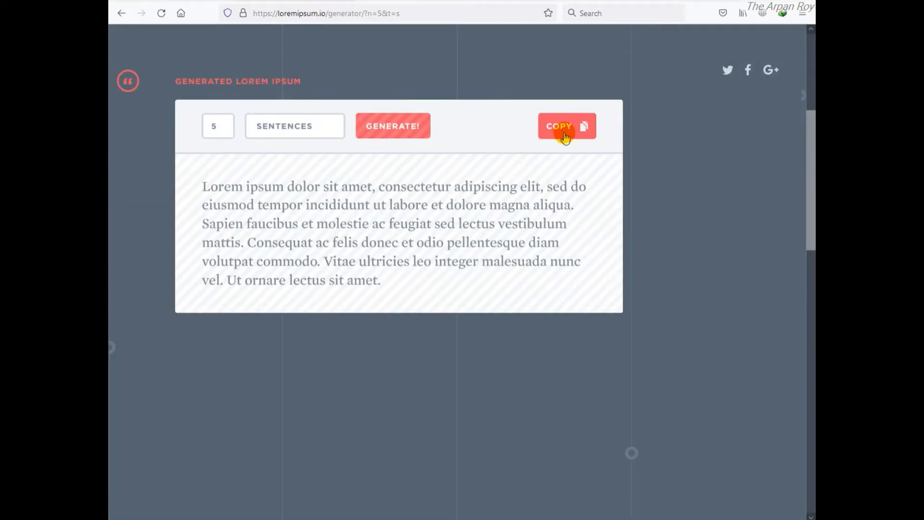
click(564, 129)
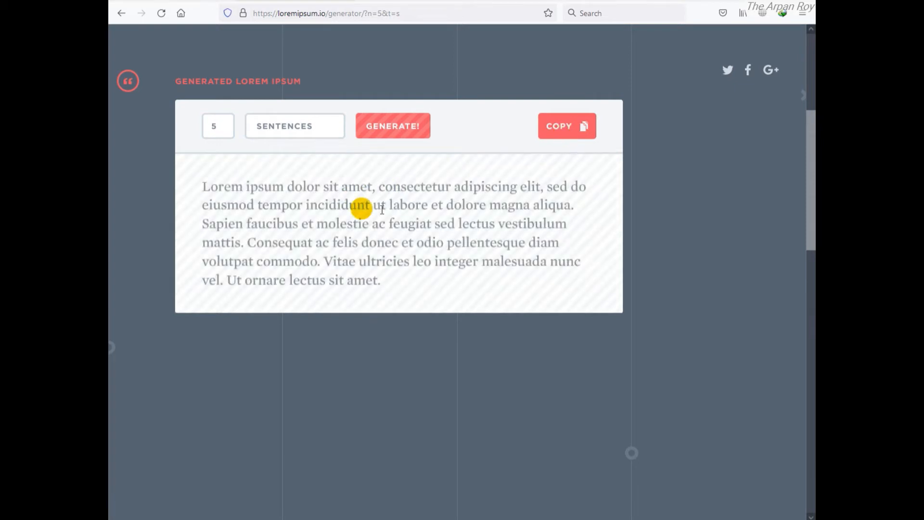
click(193, 1)
click(298, 291)
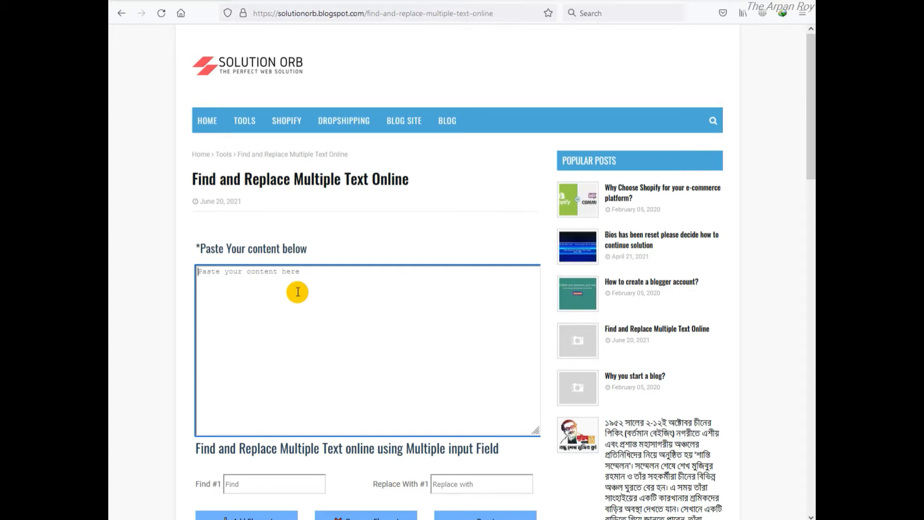
key(ctrl+v)
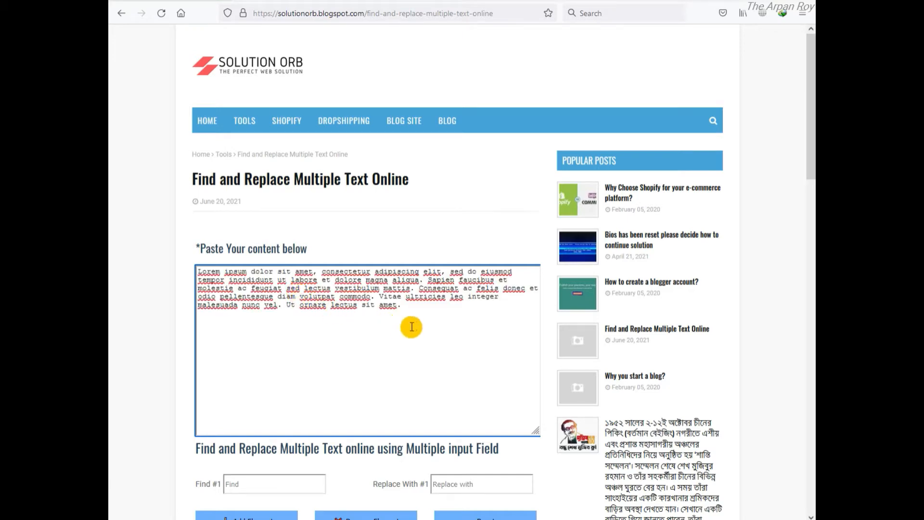
Step: Fill in the first find-and-replace pair so that Lorem is replaced with Replaced
scroll(388, 355, down, 3)
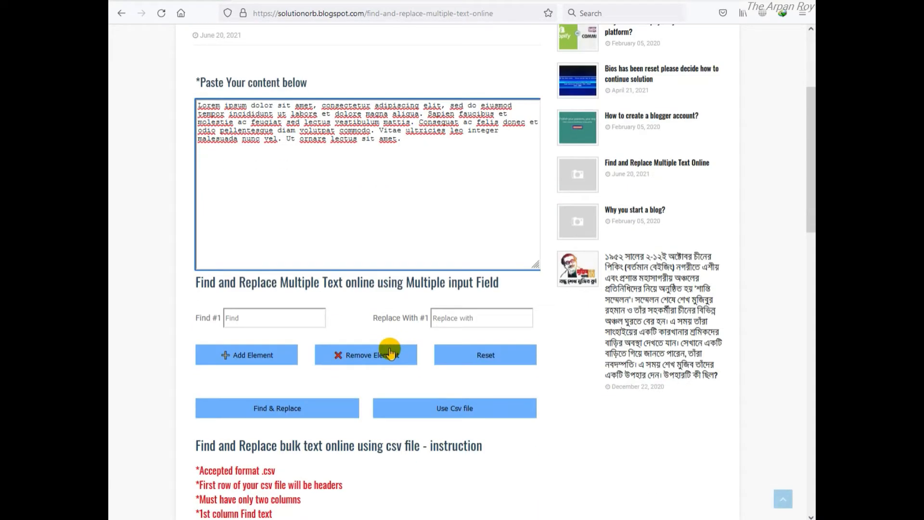
scroll(380, 347, up, 2)
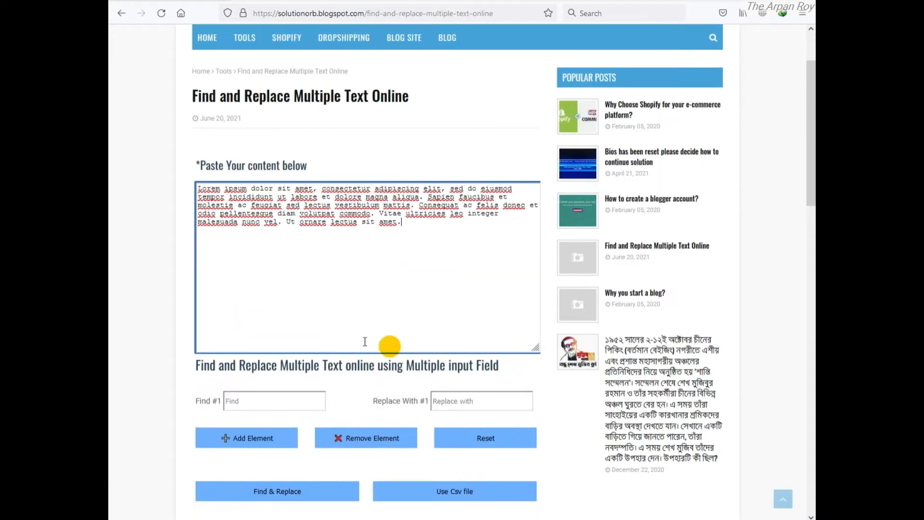
double_click(214, 190)
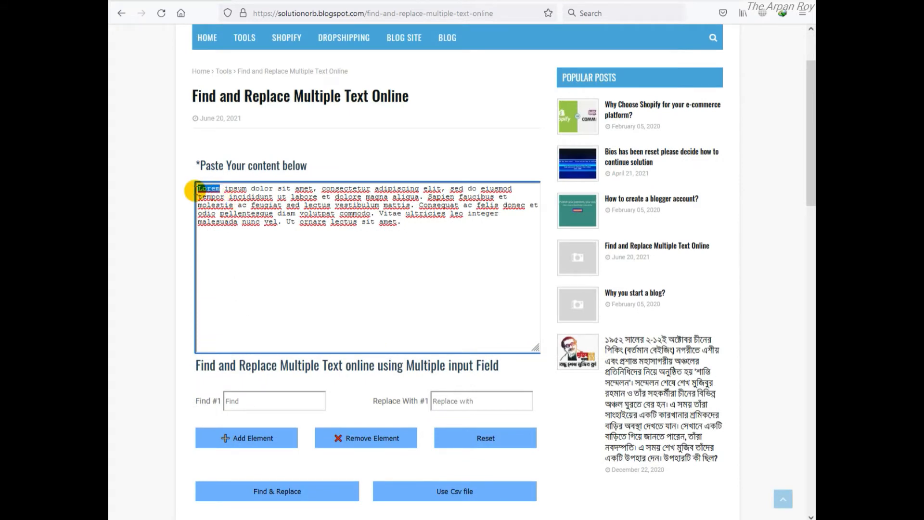
click(256, 401)
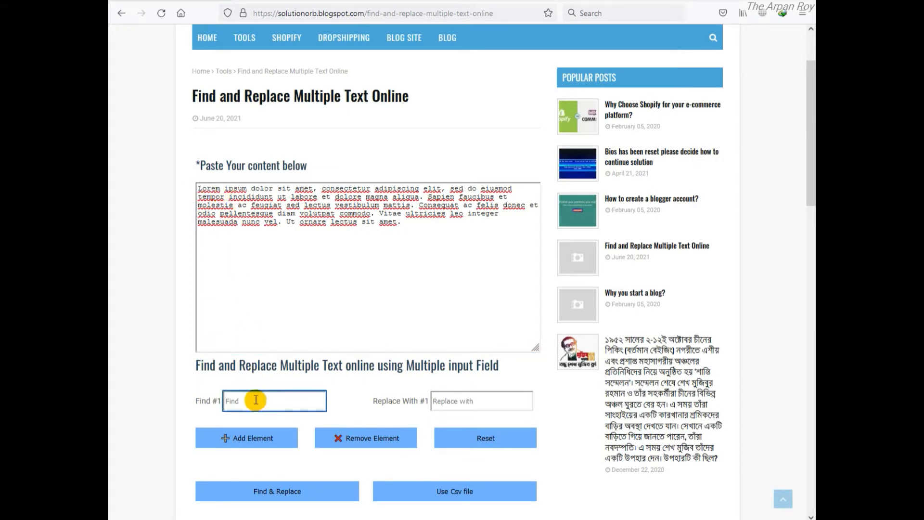
click(466, 398)
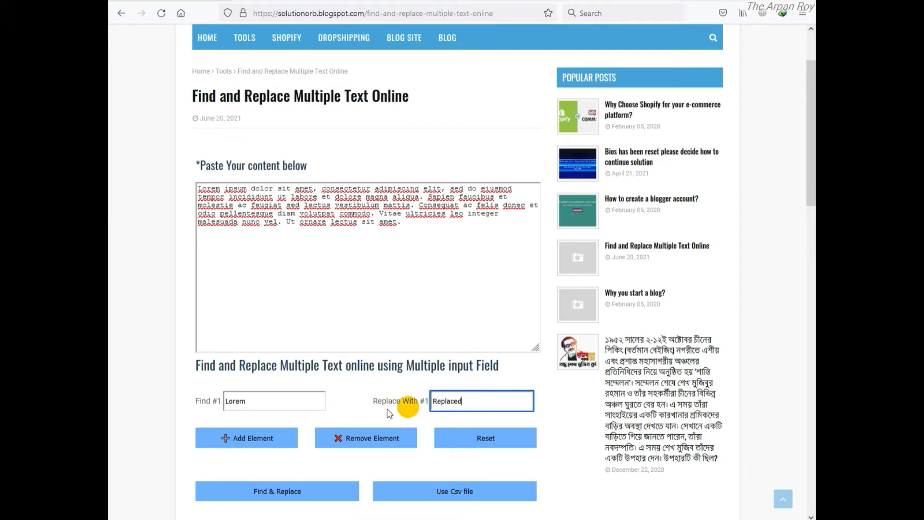
Step: Add a second find-and-replace pair that replaces dolor with Replaced
click(263, 436)
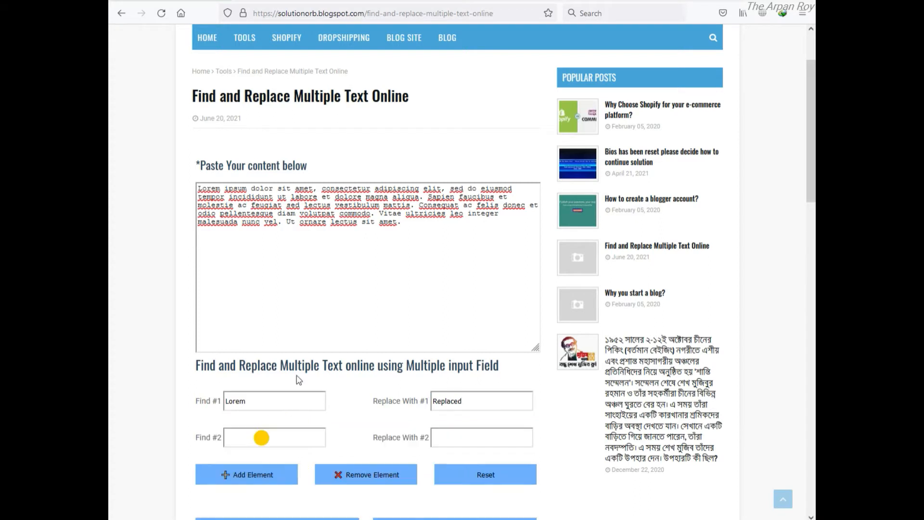
double_click(253, 189)
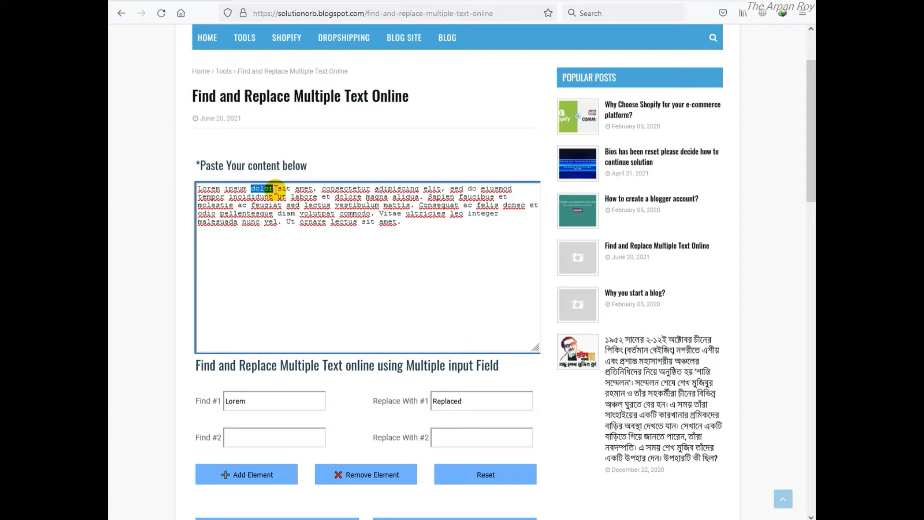
click(273, 435)
key(ctrl+v)
click(465, 438)
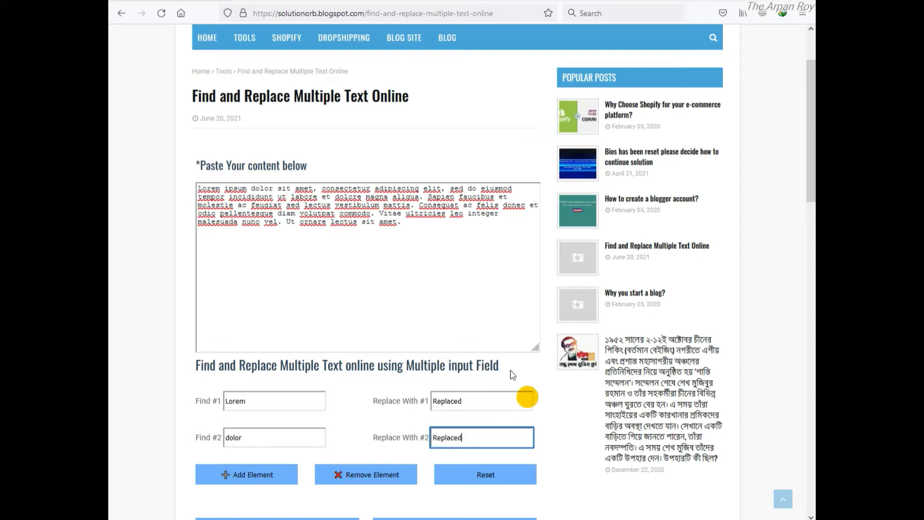
Step: Run the find and replace on the pasted content and check the substituted words in the opening line
scroll(530, 395, down, 3)
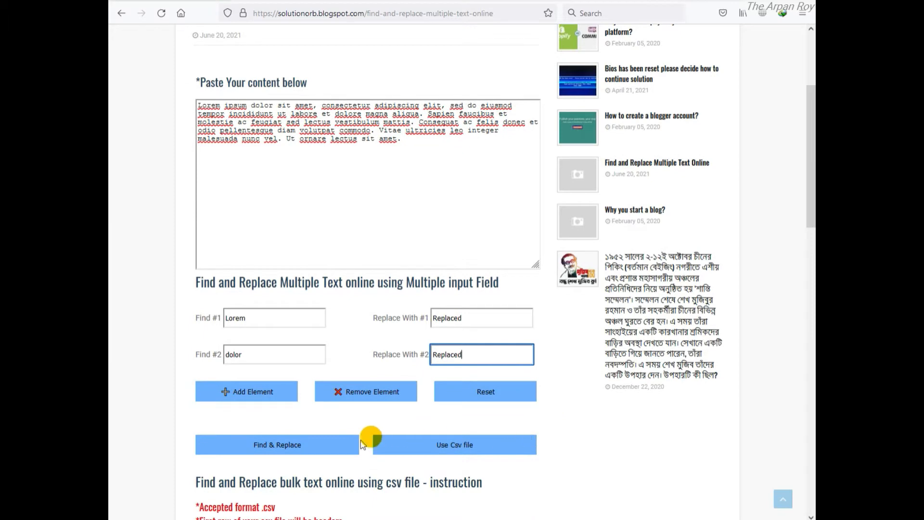
click(304, 447)
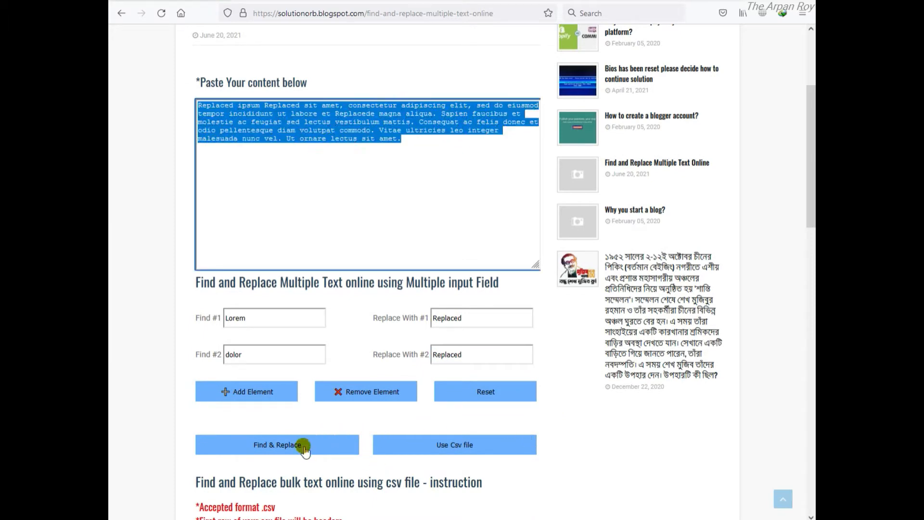
click(422, 147)
drag(306, 105, 196, 105)
click(436, 141)
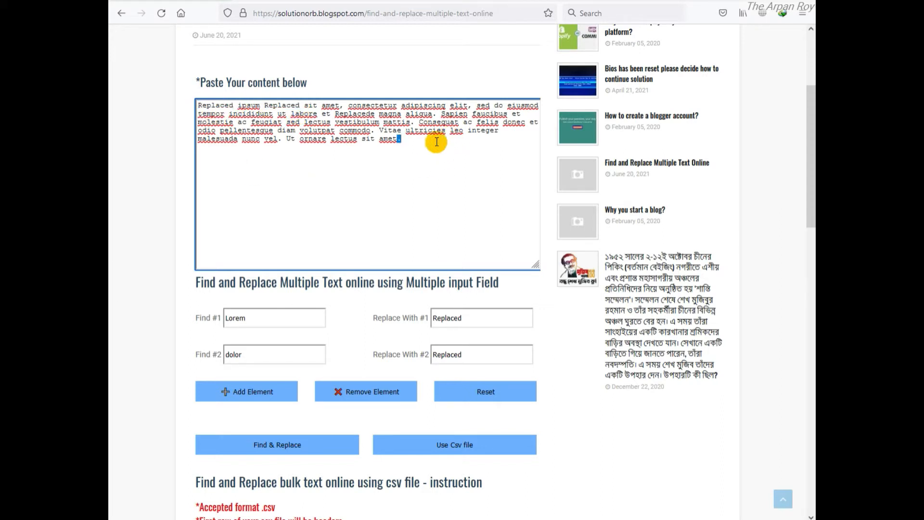
Step: Add two more empty find-and-replace pairs, and remove every pair except the first
click(277, 391)
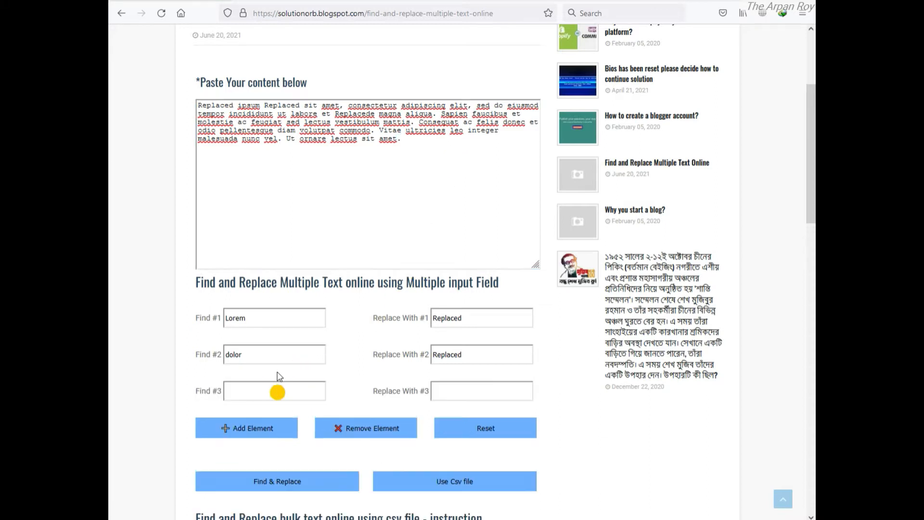
click(275, 426)
click(368, 466)
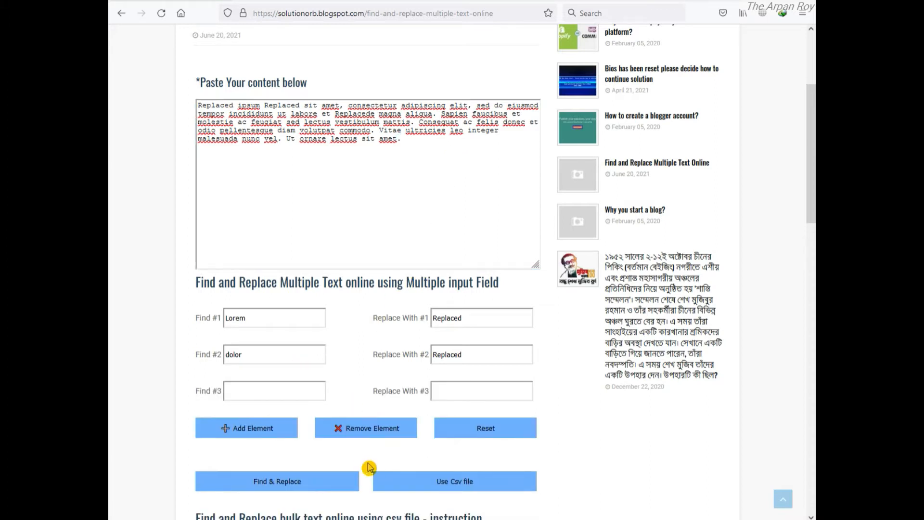
click(368, 428)
click(365, 396)
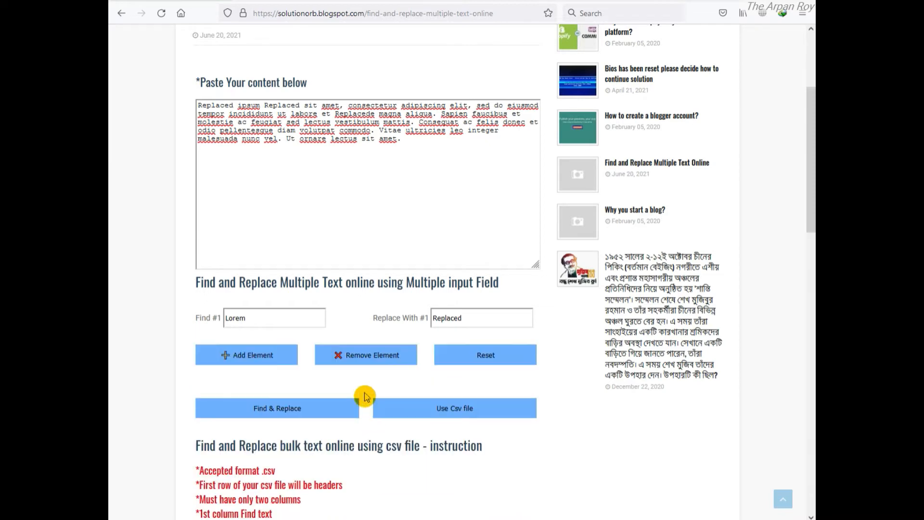
Step: Reset the form and paste a fresh copy of the generated lorem ipsum text into the content box
click(487, 359)
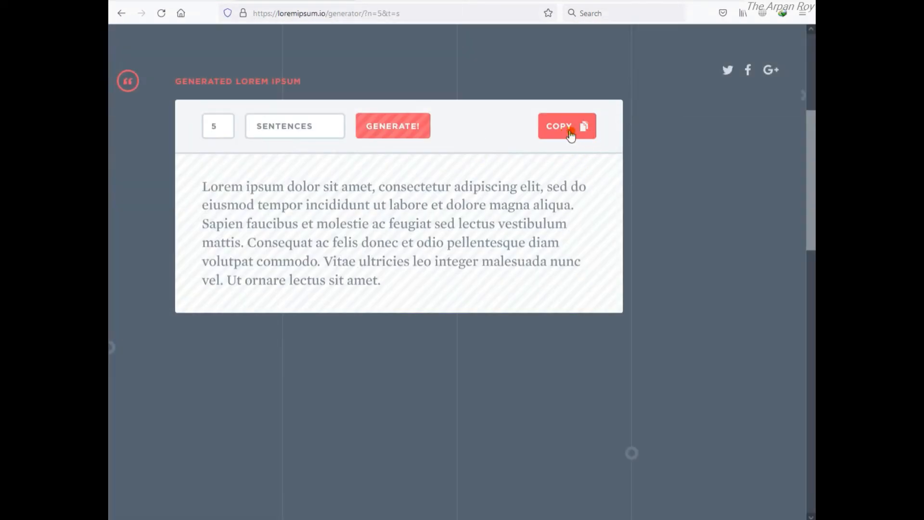
click(570, 134)
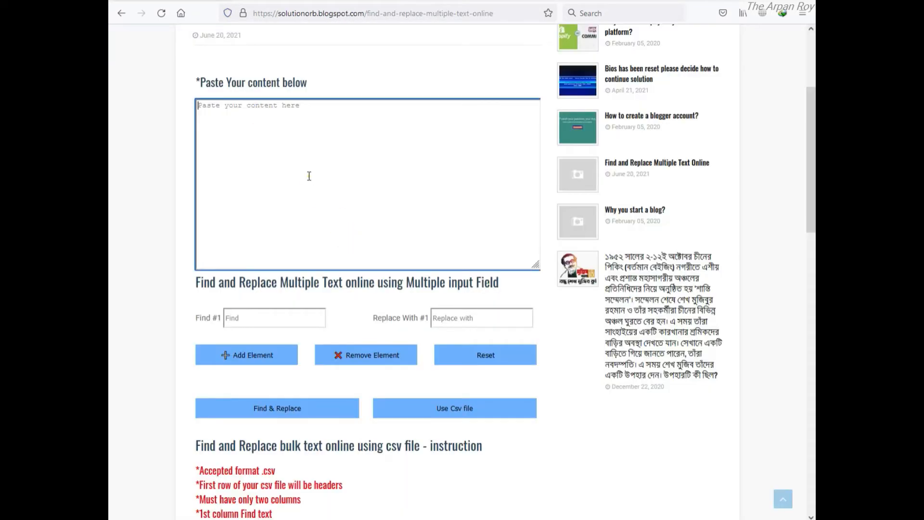
click(308, 177)
key(ctrl+v)
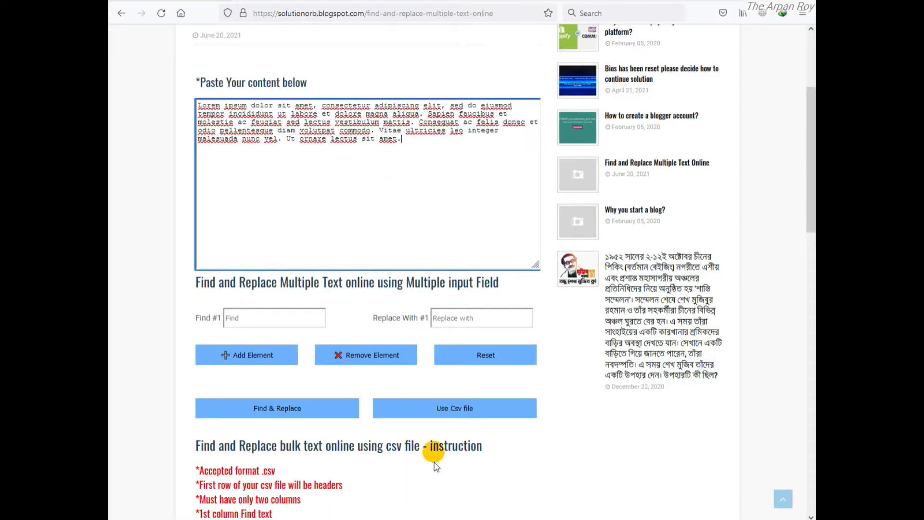
Step: Enable the CSV file option and open the sample CSV file in Excel
click(433, 413)
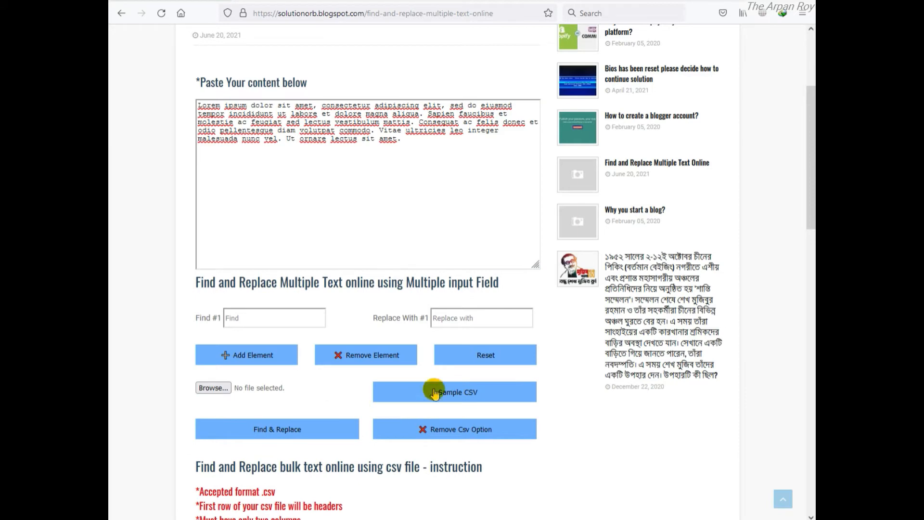
click(439, 395)
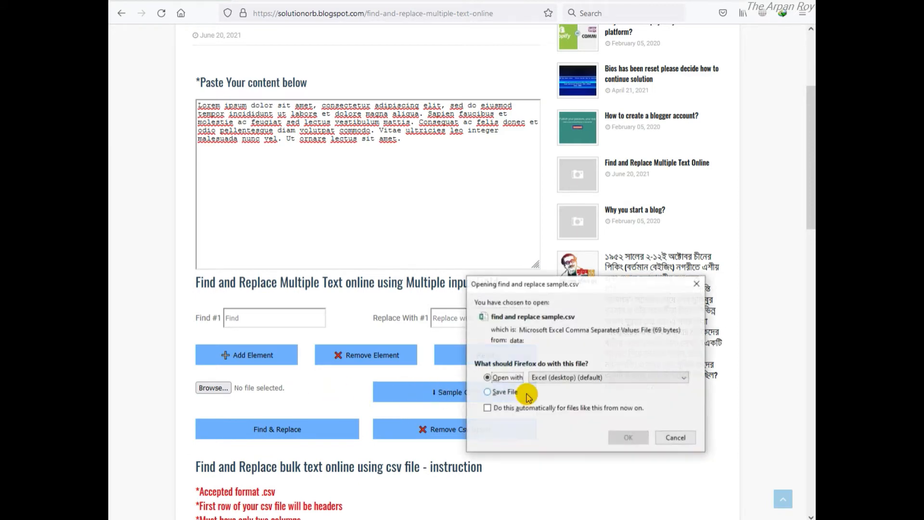
click(629, 435)
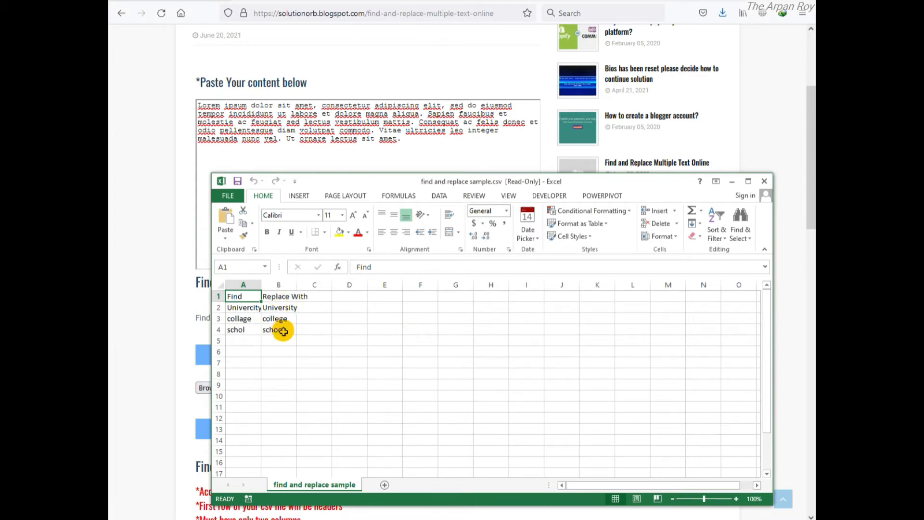
Step: Replace the first sample entry in row 2 with Lorem as the find text and Replaced as its replacement
click(247, 309)
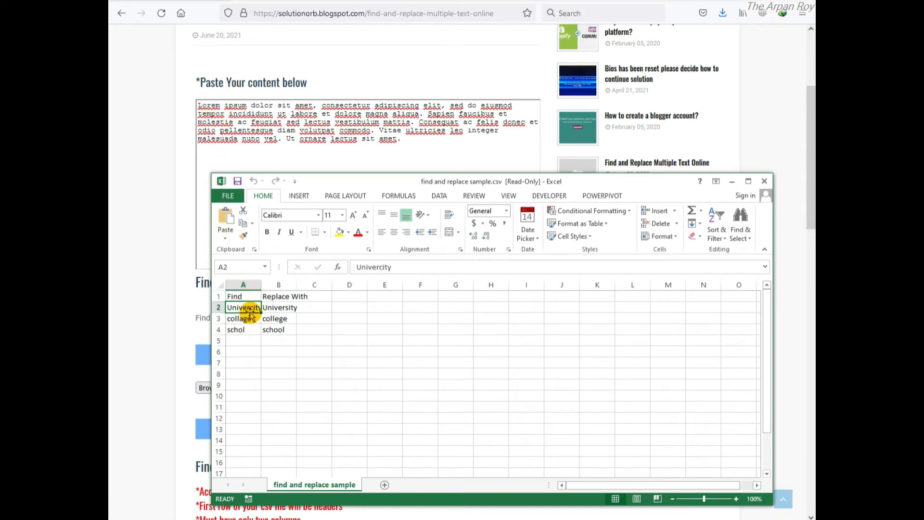
text(Lore)
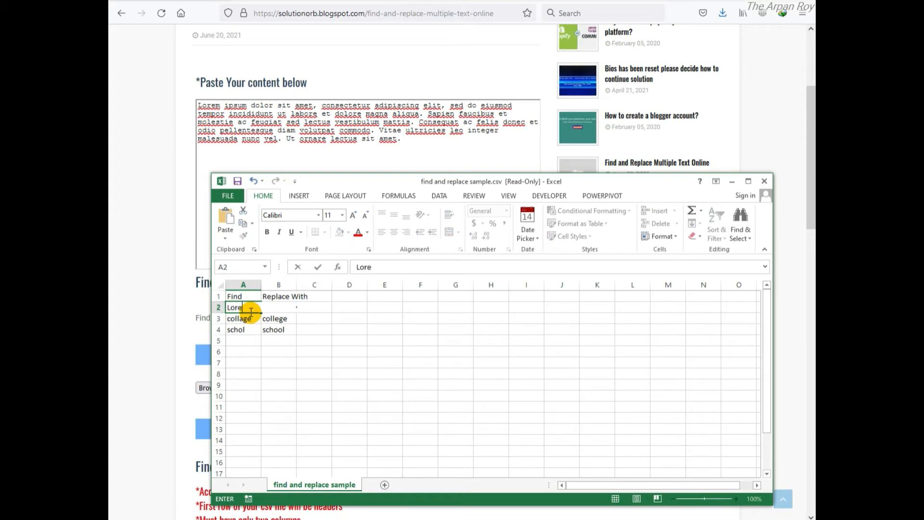
key(F2)
click(285, 317)
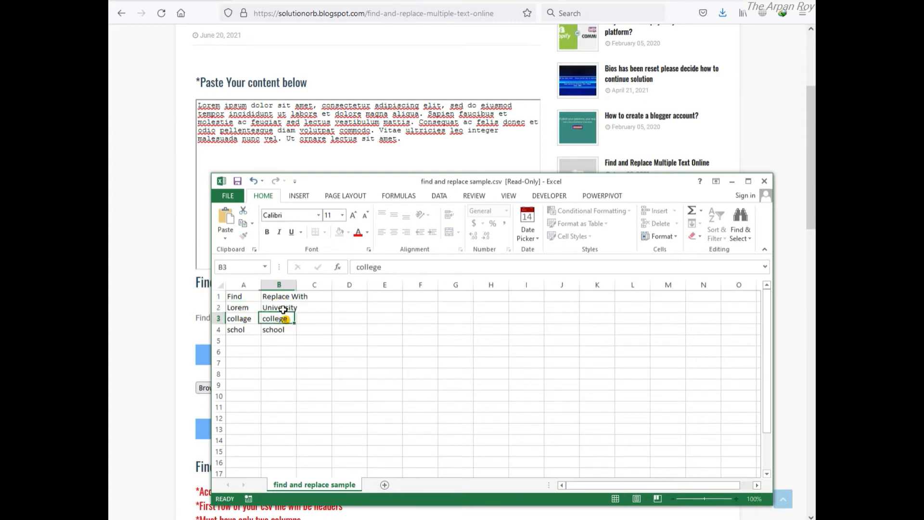
click(282, 308)
text(R)
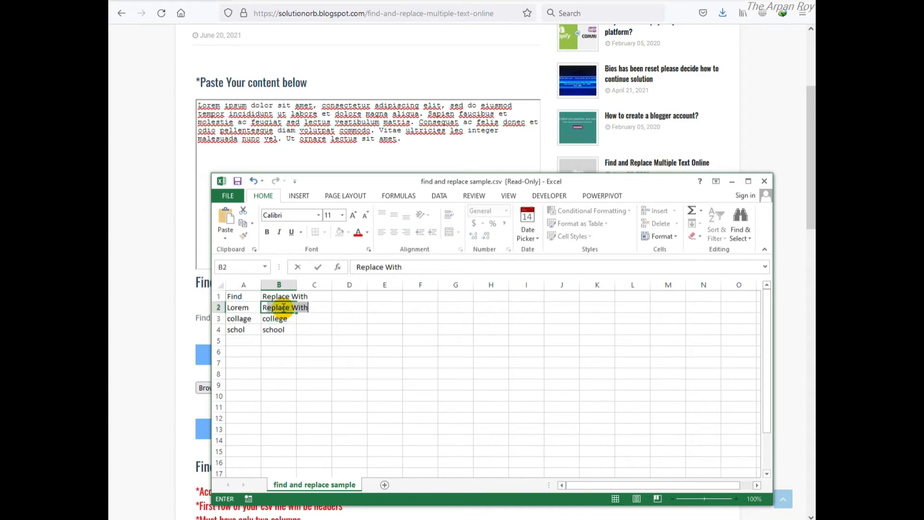
text(eplaced)
Step: Change row 3 to find dolor and replace it with Replaced
click(239, 320)
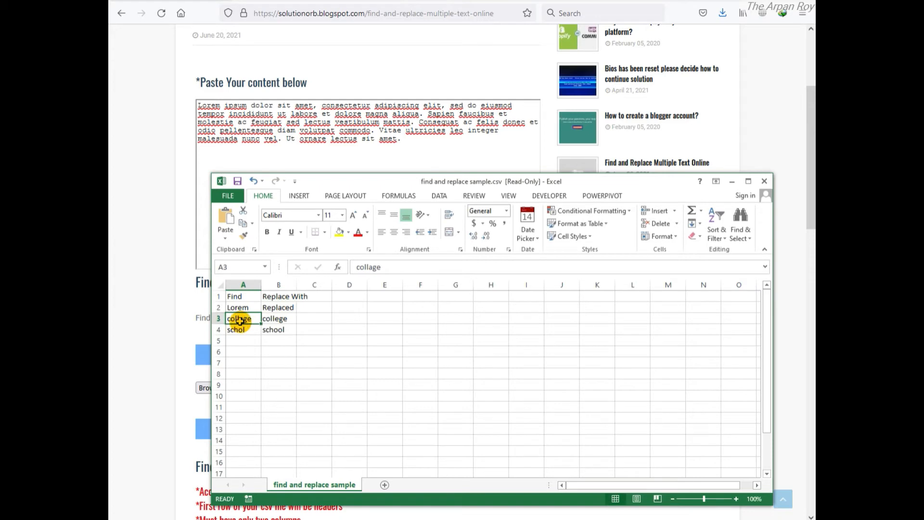
text(dolor)
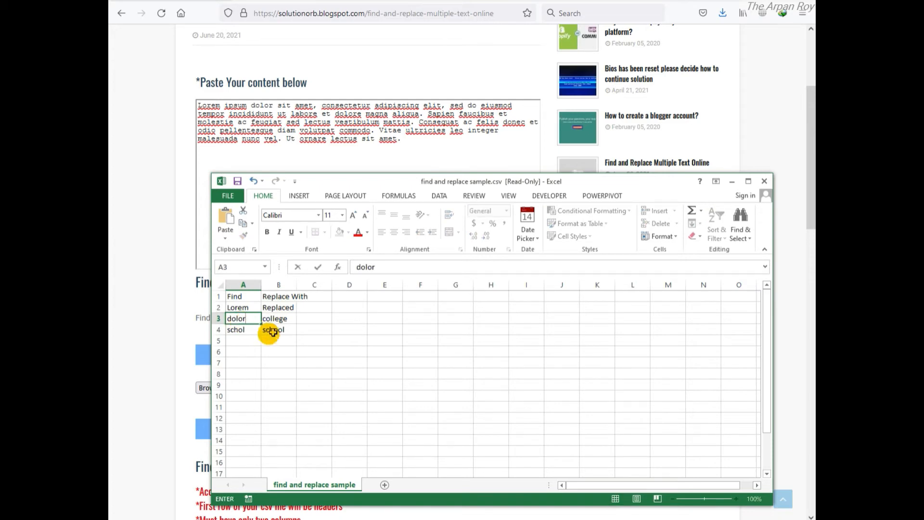
click(281, 318)
text(Replaced)
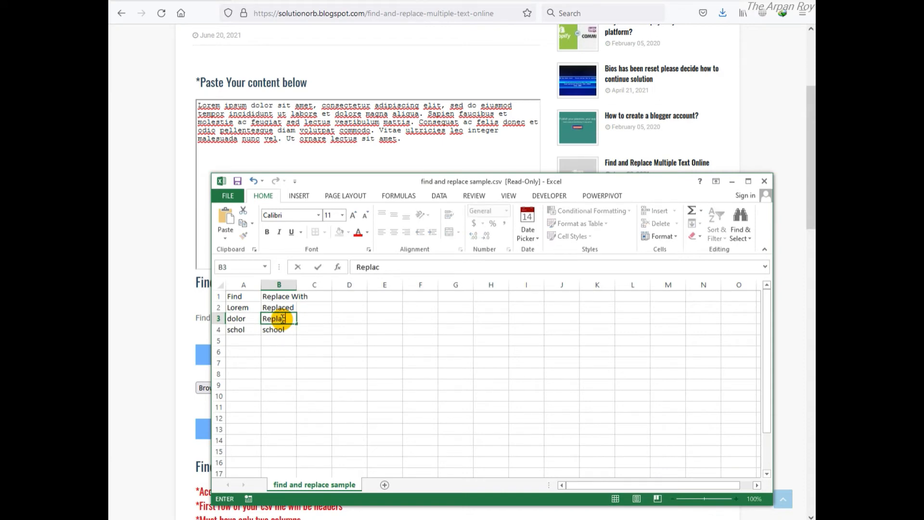
Step: Change row 4 to find amet and replace it with replaced
click(235, 331)
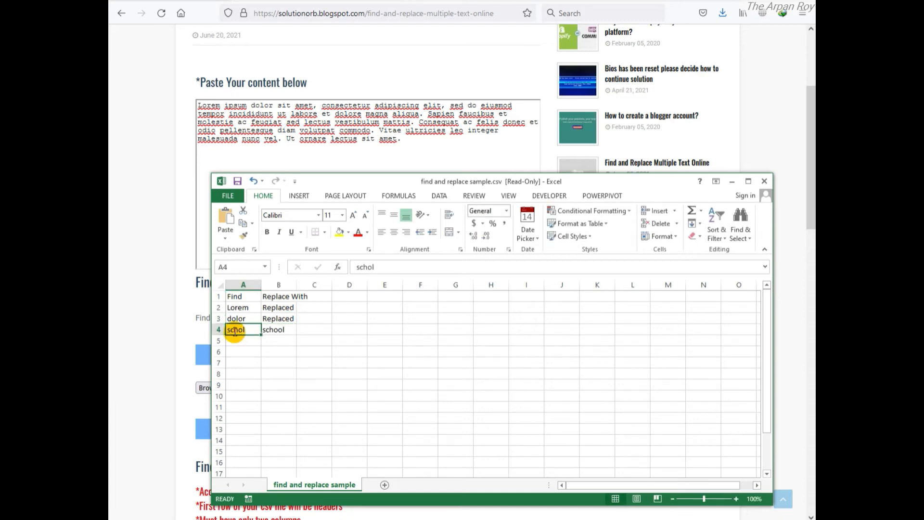
text(amet)
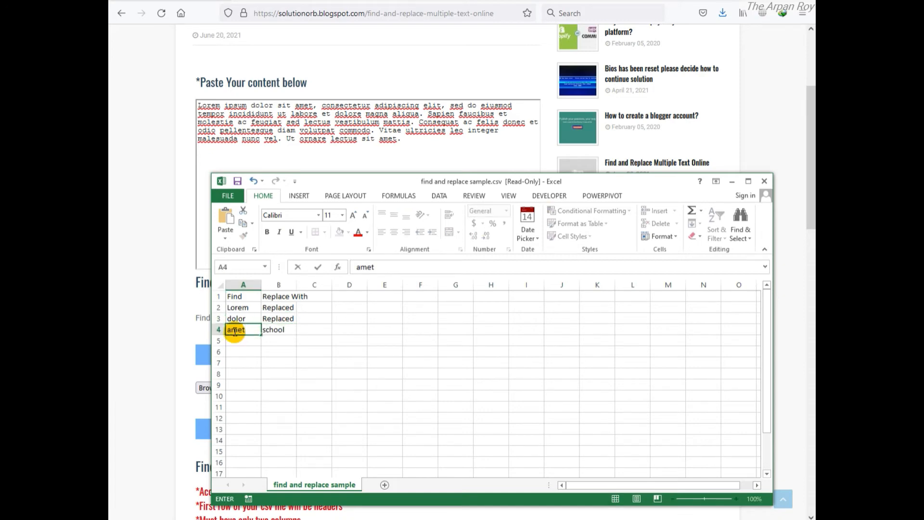
click(289, 330)
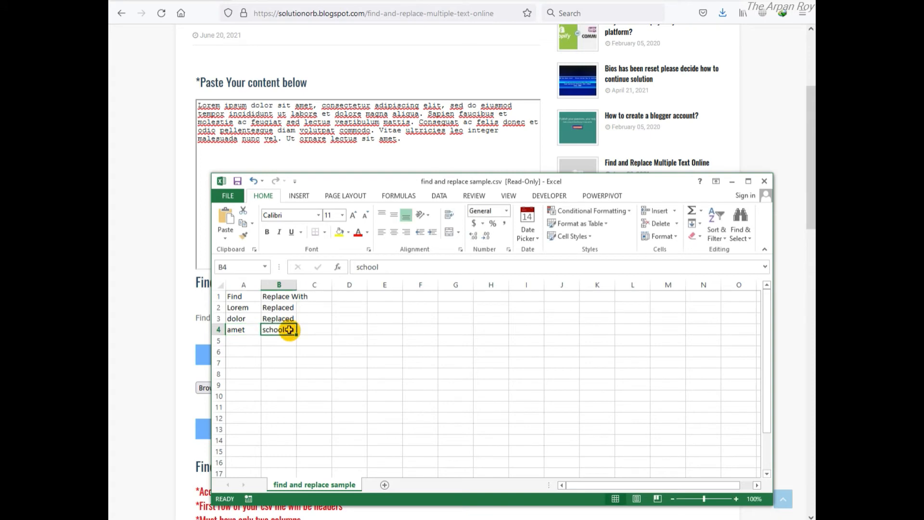
text(repl)
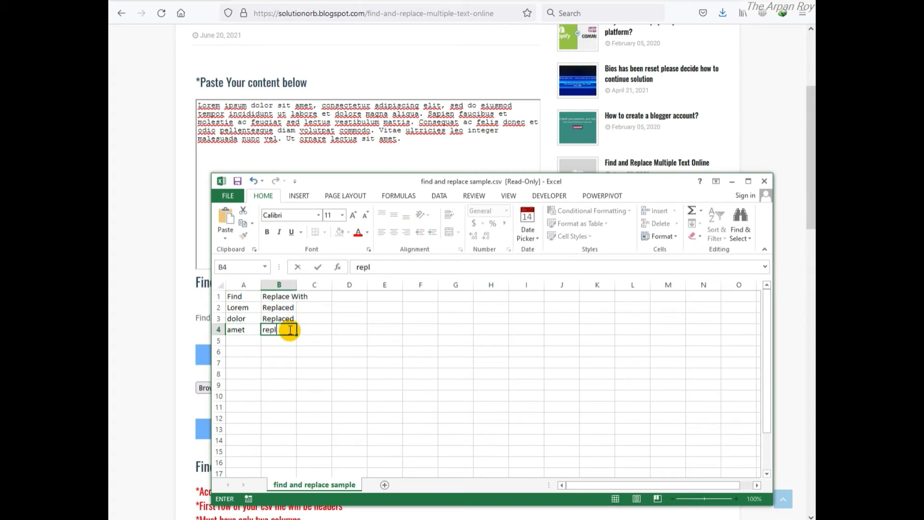
text(aced)
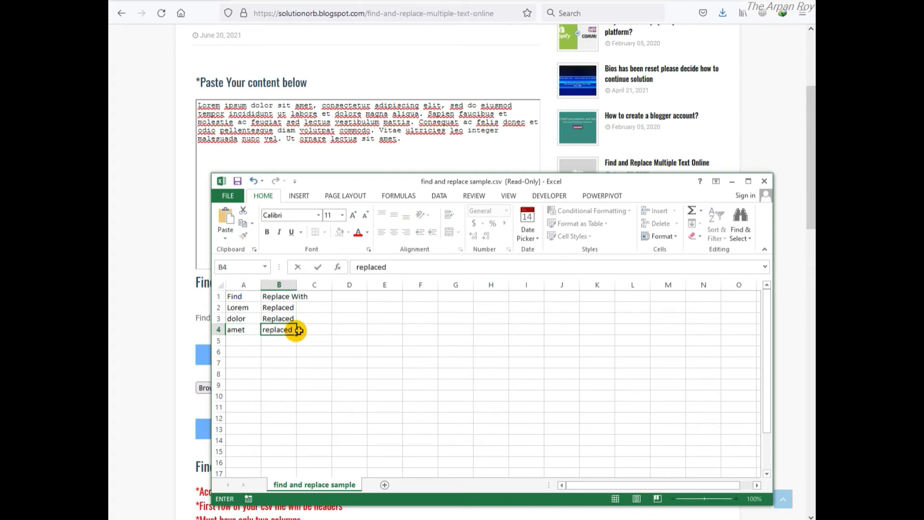
click(304, 329)
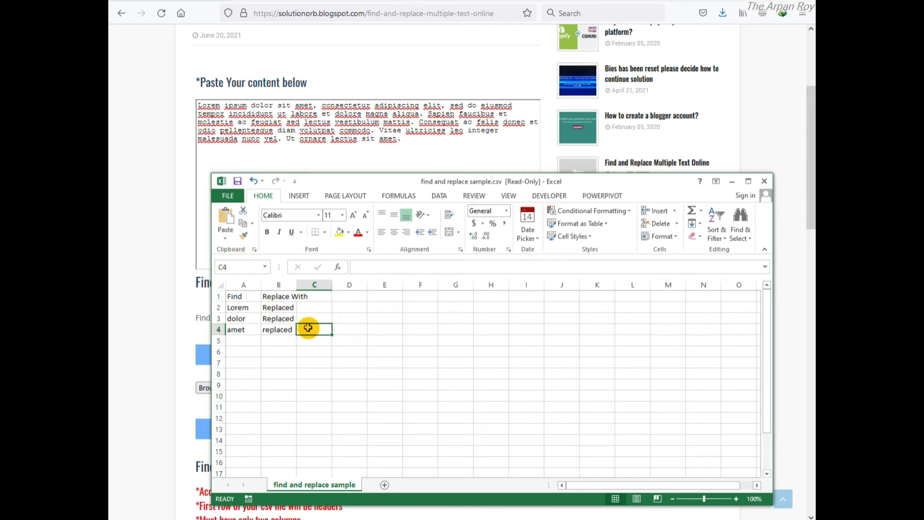
Step: Save the edited sheet on the Desktop as a comma-delimited CSV named sample, keeping the CSV format
key(ctrl+s)
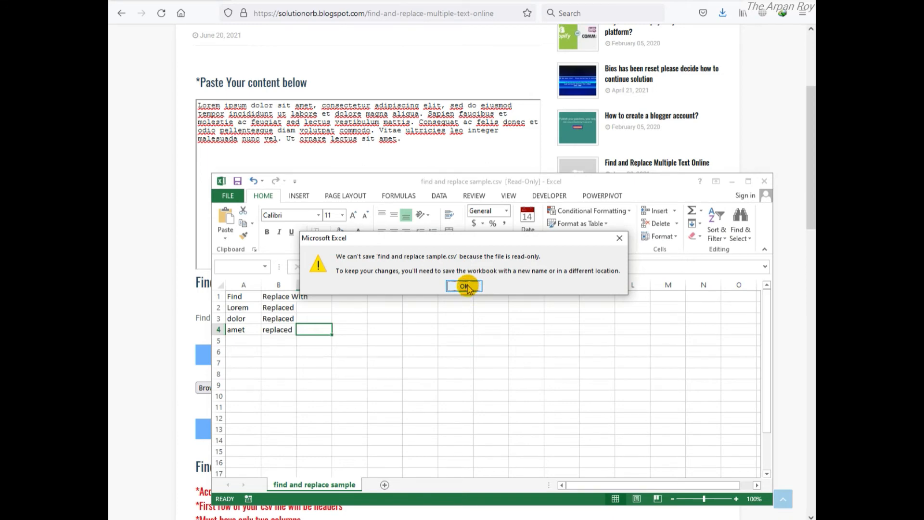
click(465, 286)
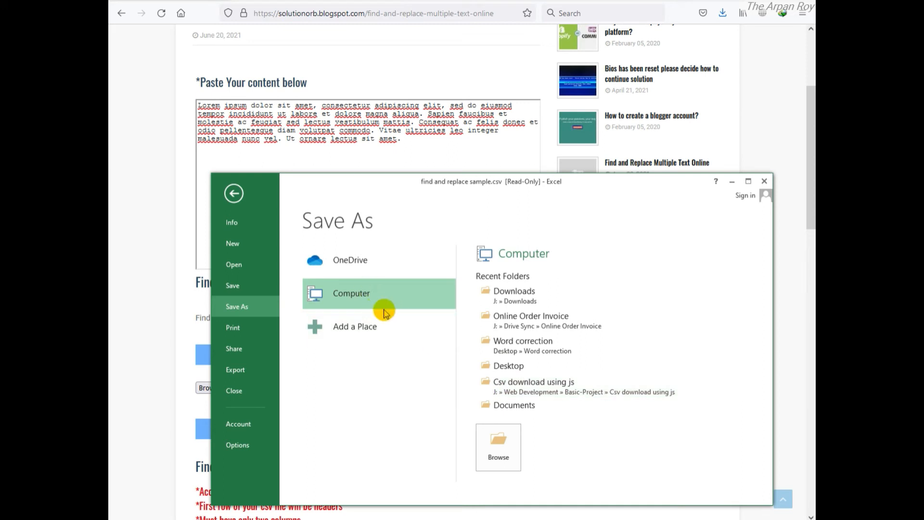
click(522, 367)
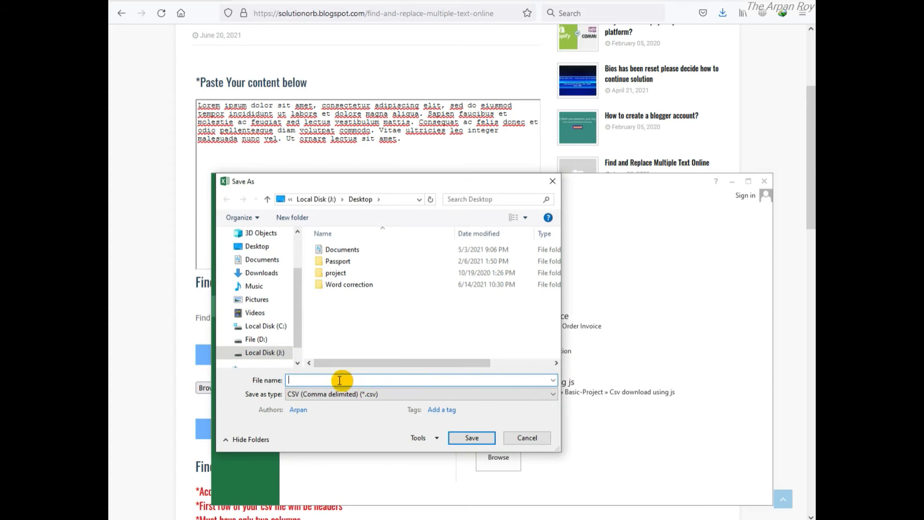
text(sample)
click(463, 437)
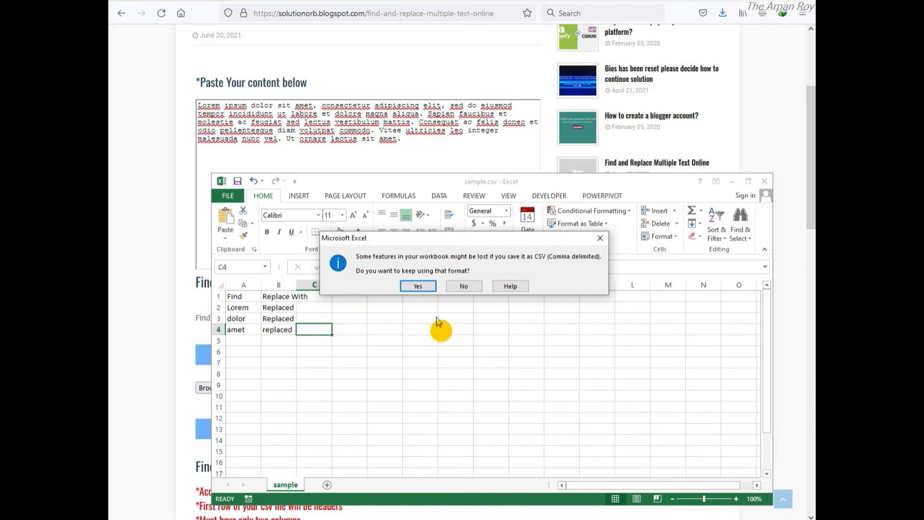
click(417, 286)
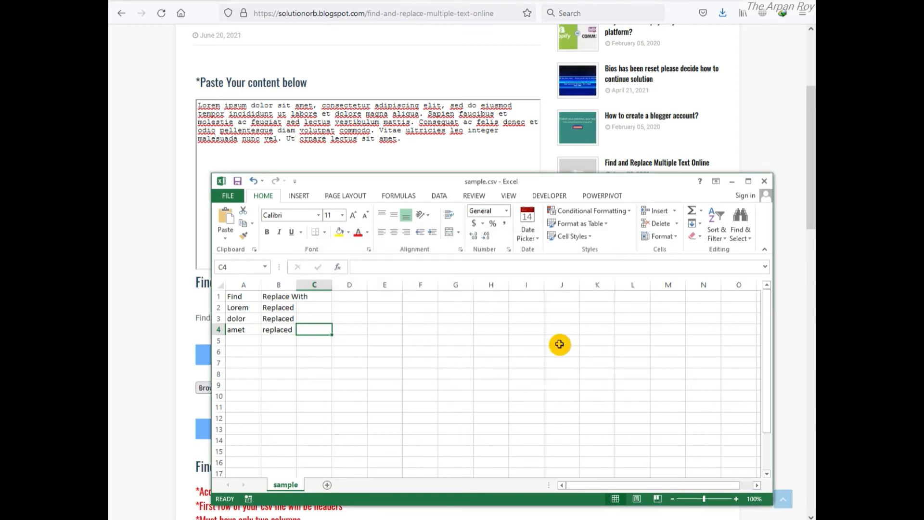
Step: Close the workbook, saving its changes over the existing sample.csv on the Desktop in CSV format
click(764, 182)
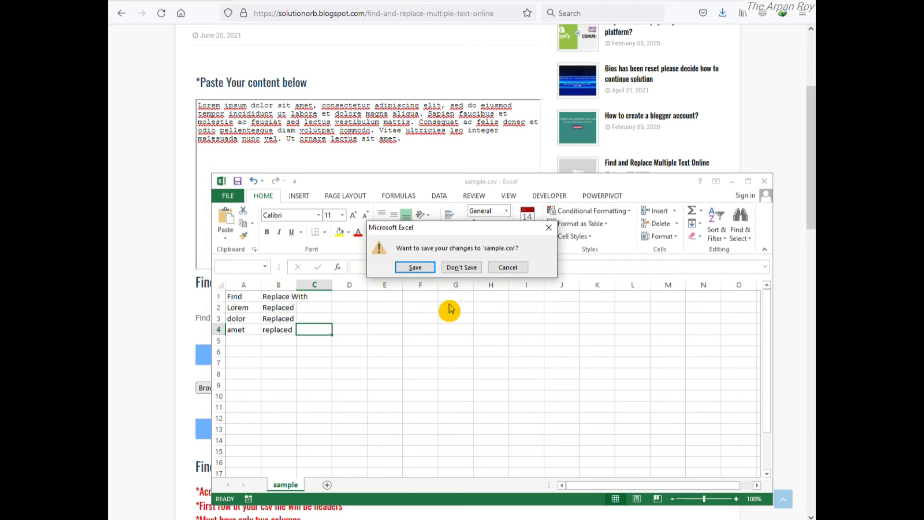
click(421, 269)
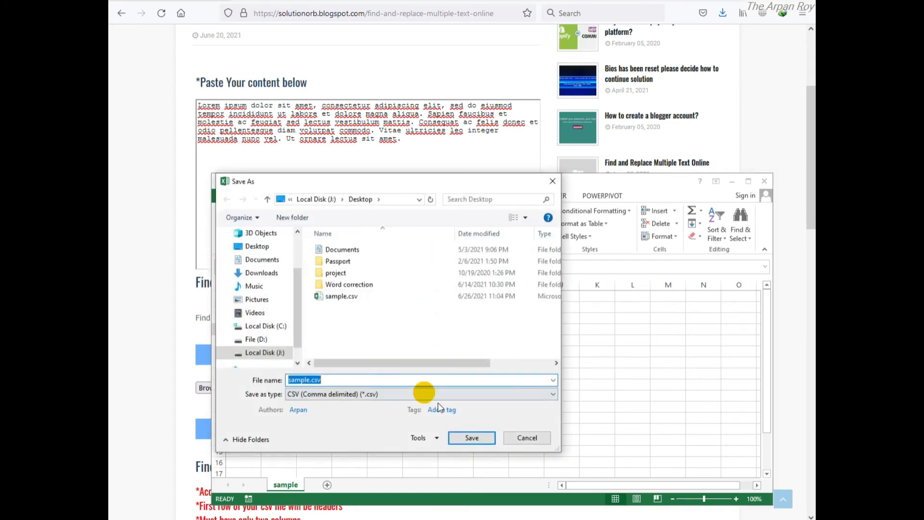
click(472, 438)
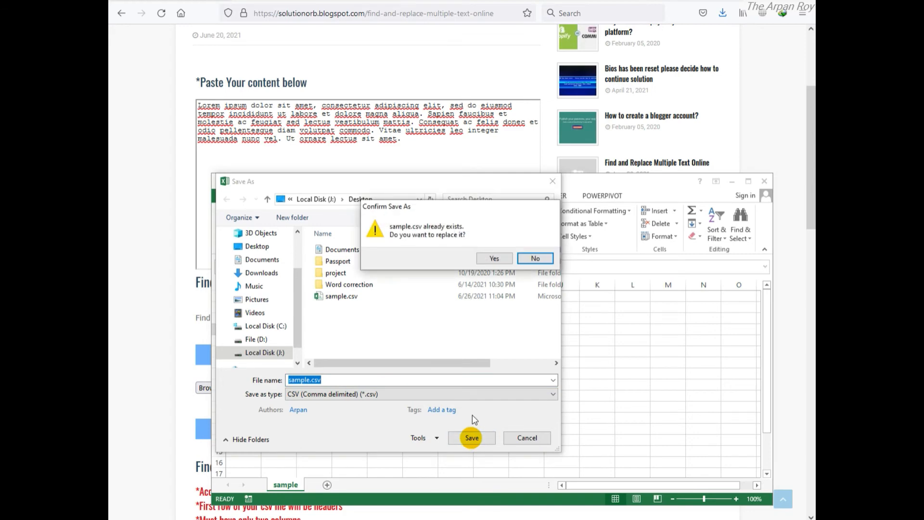
click(491, 260)
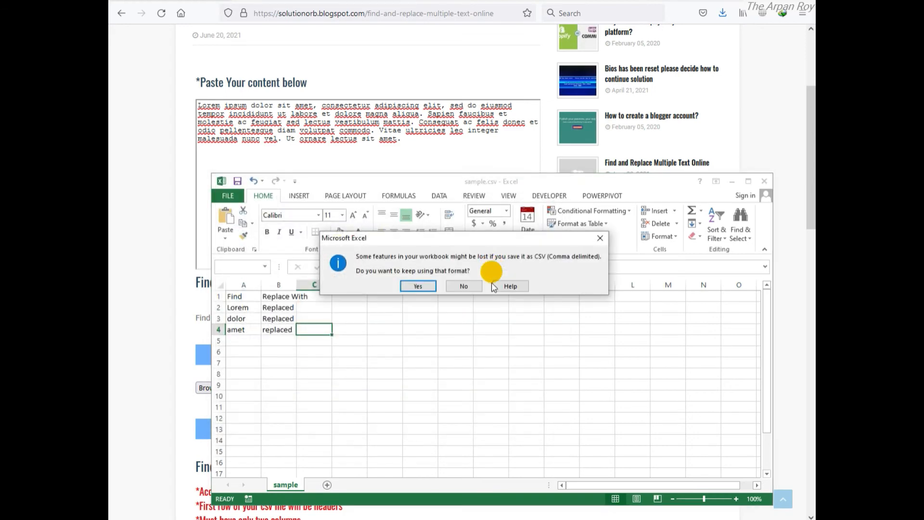
click(418, 287)
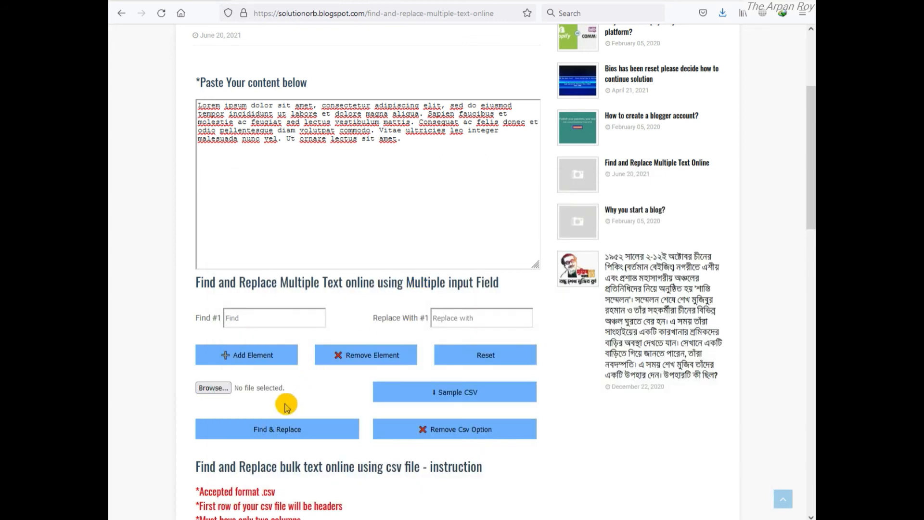
Step: Load sample.csv from the Desktop into the web tool and run the find and replace on the pasted text
click(214, 388)
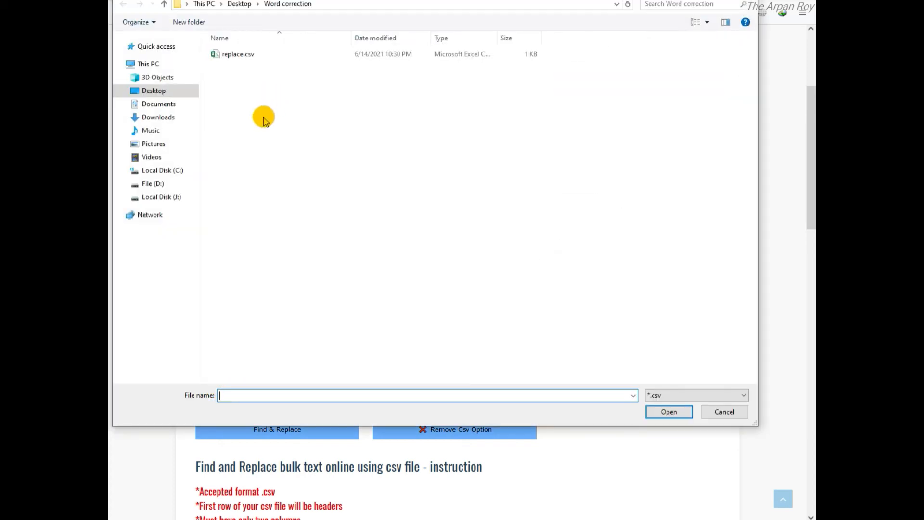
click(154, 95)
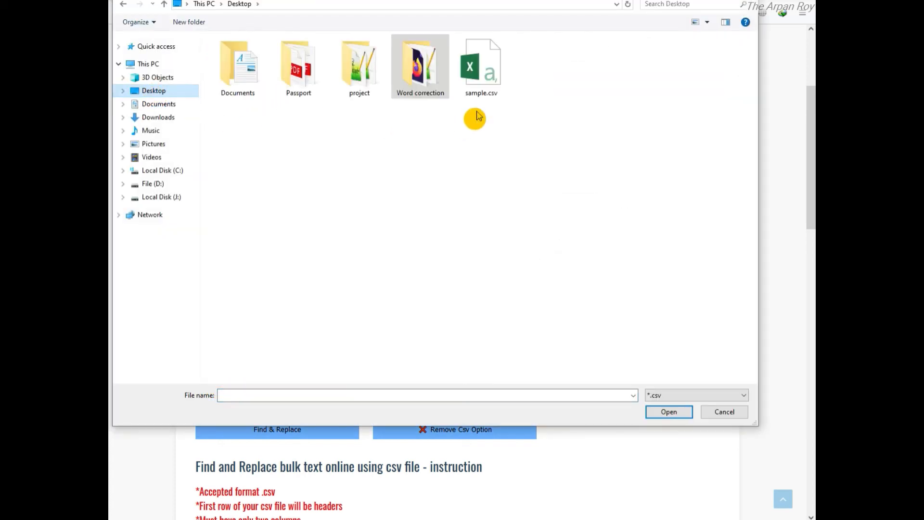
click(483, 79)
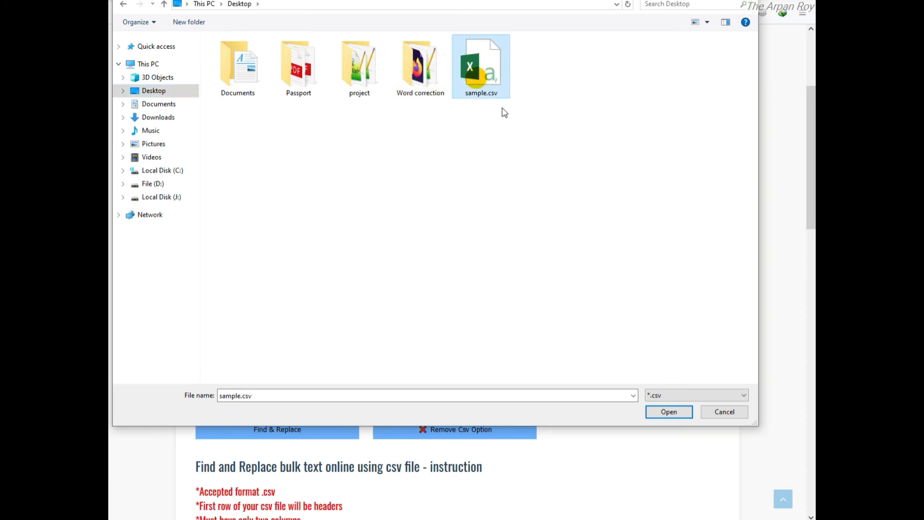
key(Return)
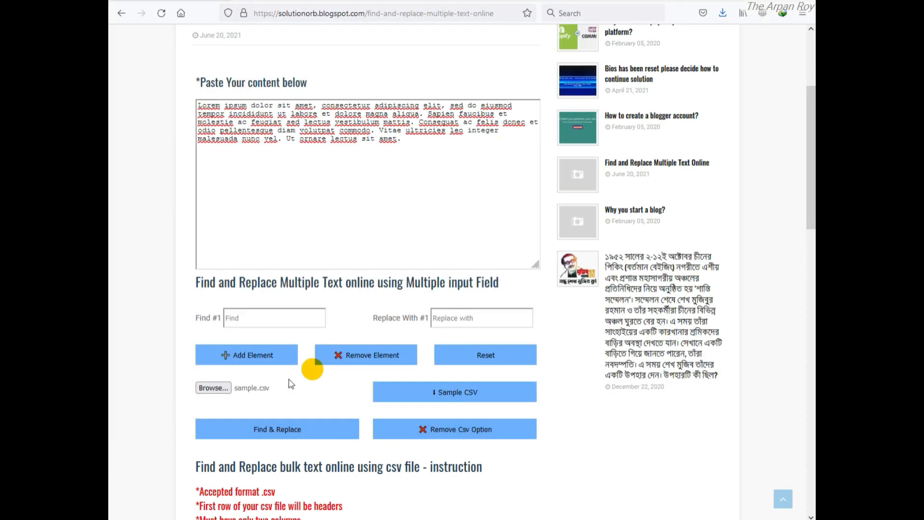
scroll(537, 402, down, 2)
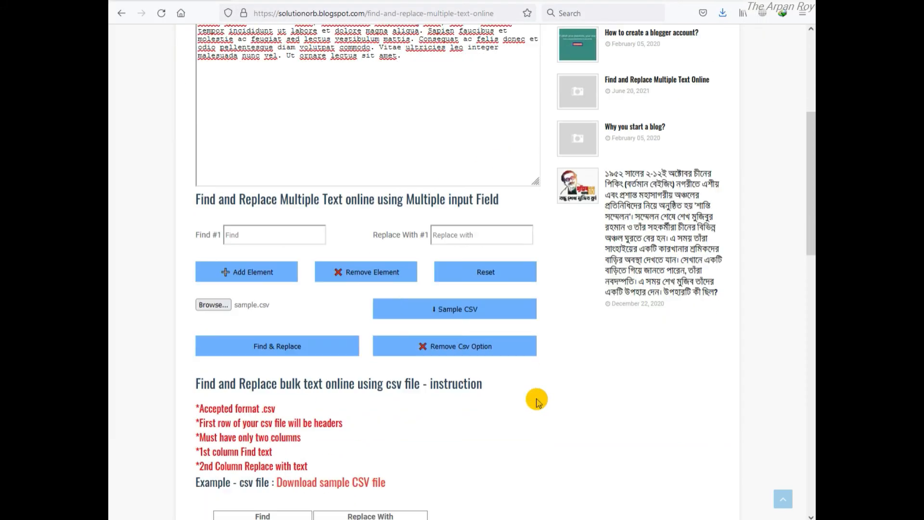
click(298, 351)
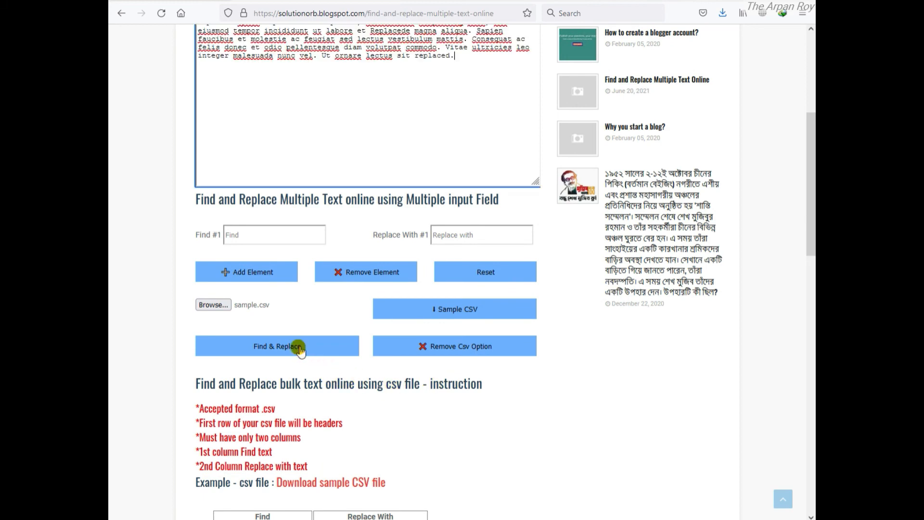
Step: Check the substituted words in the first and last lines of the content box
scroll(380, 168, up, 2)
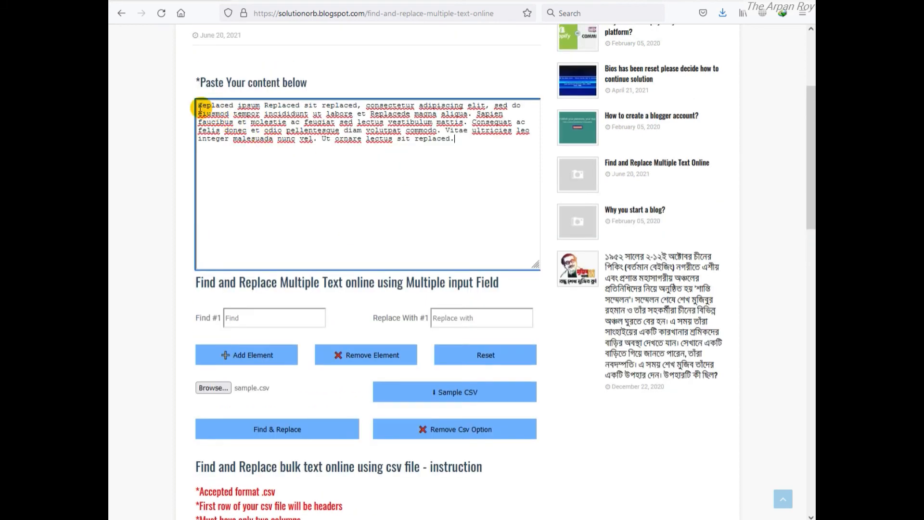
drag(199, 105, 233, 105)
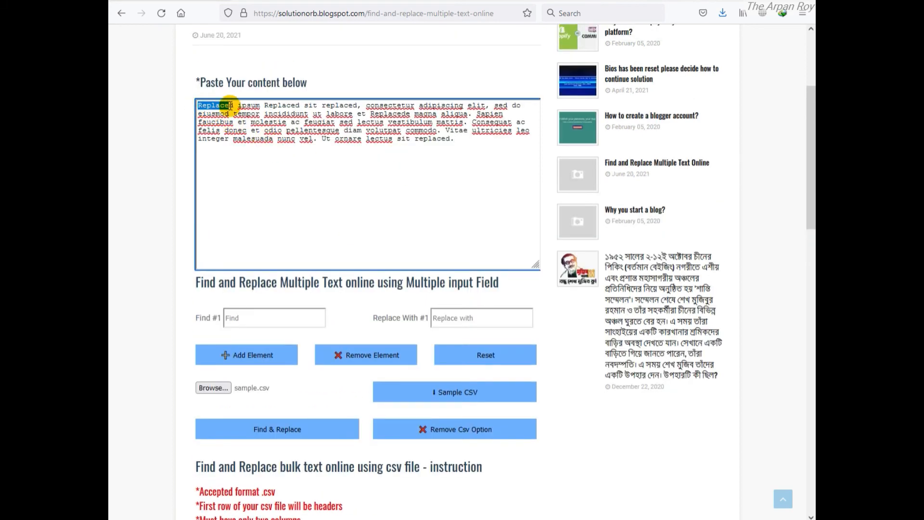
double_click(266, 105)
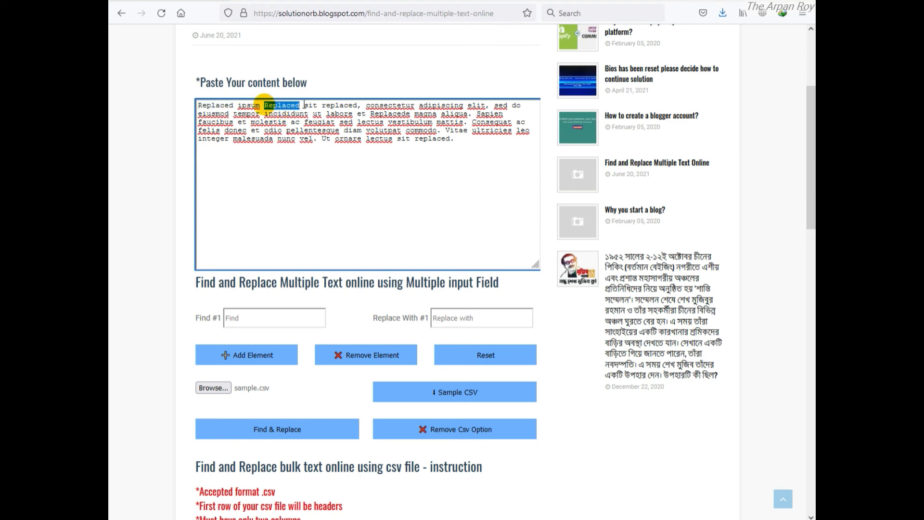
double_click(338, 105)
click(419, 145)
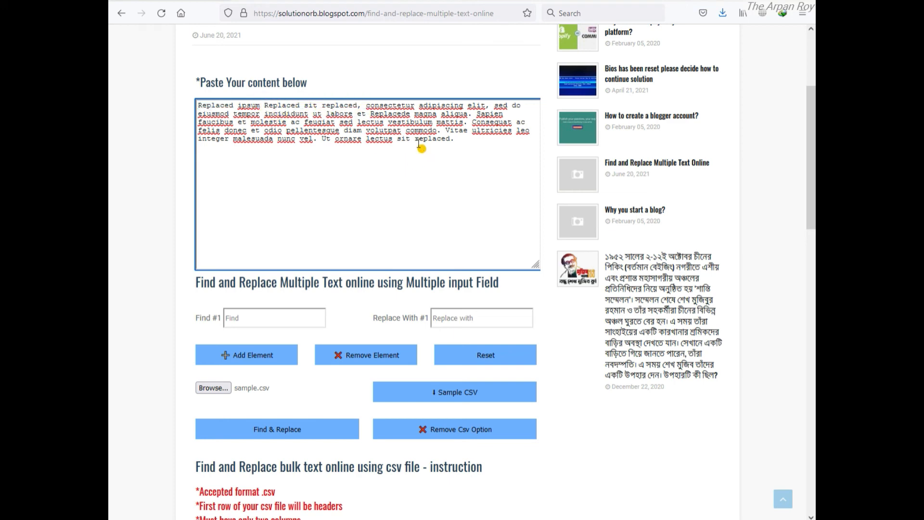
double_click(447, 139)
click(455, 142)
Step: Reset the find-and-replace form and remove the CSV file option
scroll(516, 228, down, 2)
scroll(515, 228, down, 2)
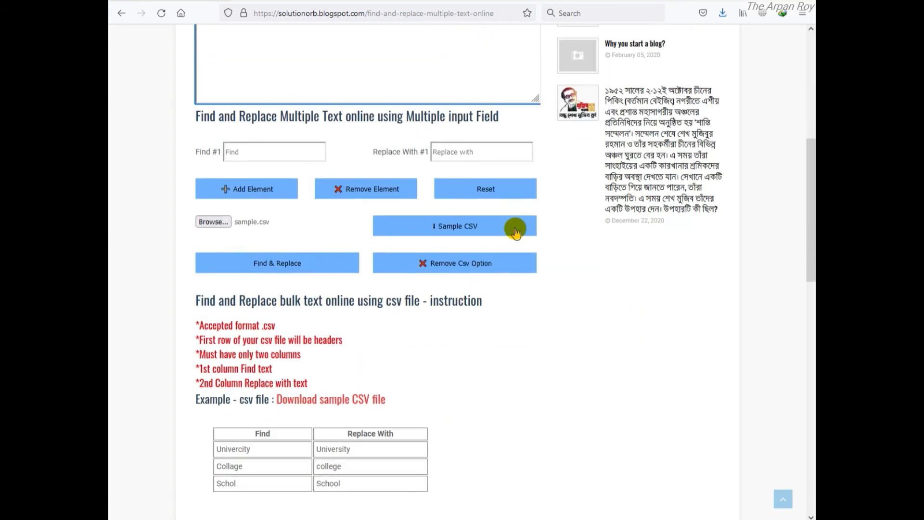
scroll(576, 232, up, 2)
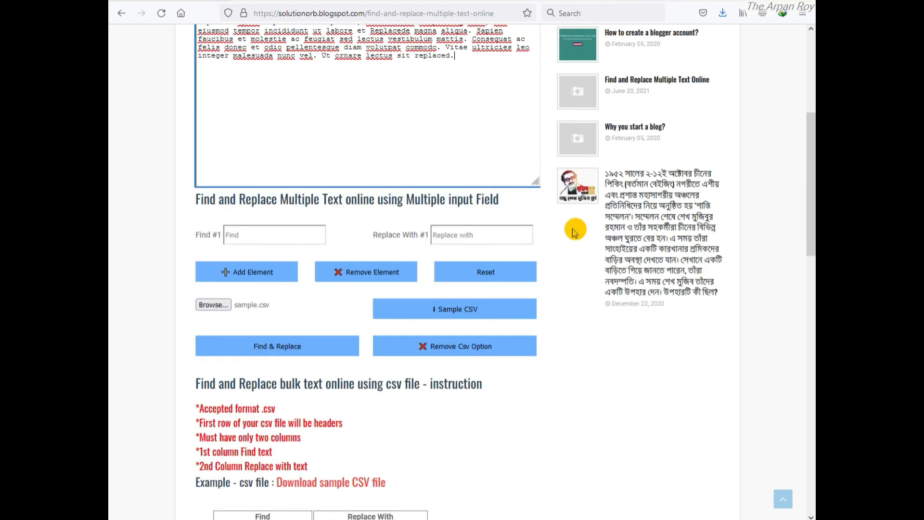
scroll(572, 232, up, 2)
click(484, 355)
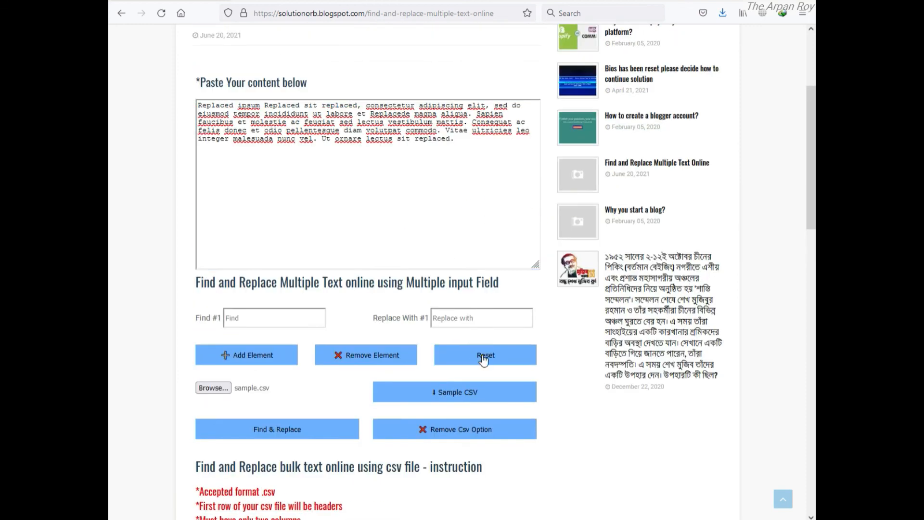
click(462, 430)
Step: Review the CSV file format instructions and the example table beneath the find-and-replace form
scroll(426, 235, up, 4)
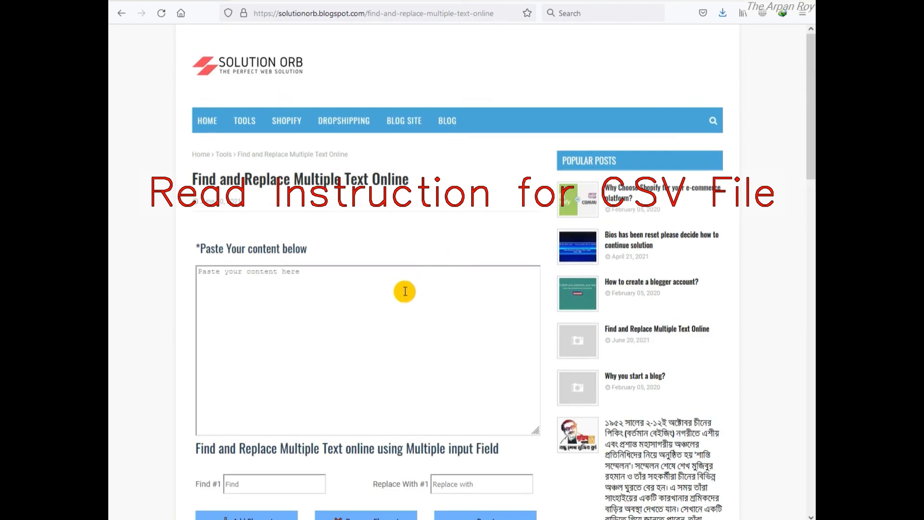
scroll(462, 276, down, 8)
scroll(474, 253, down, 2)
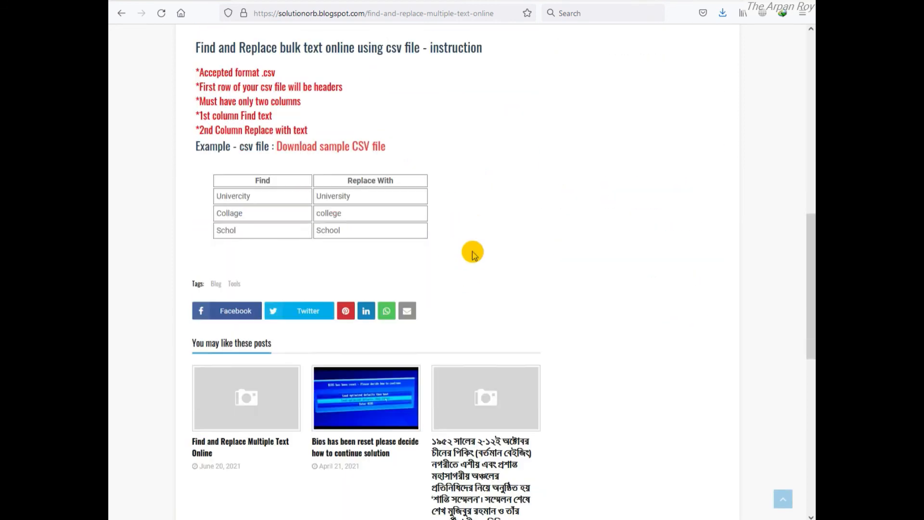
scroll(473, 253, down, 2)
scroll(539, 226, up, 2)
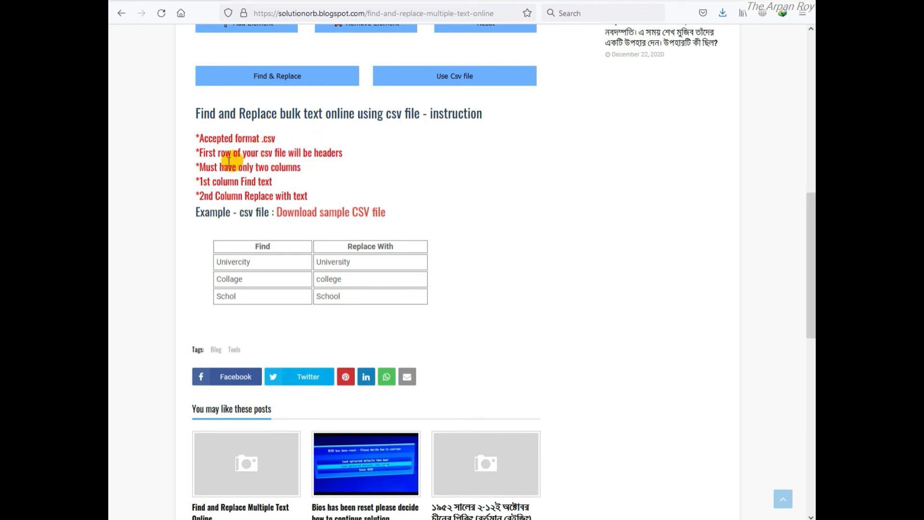
drag(196, 137, 388, 194)
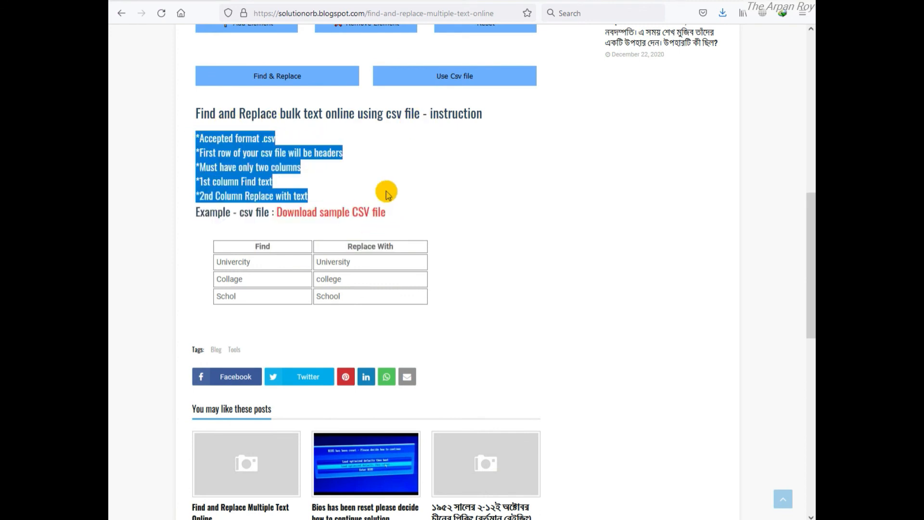
click(316, 183)
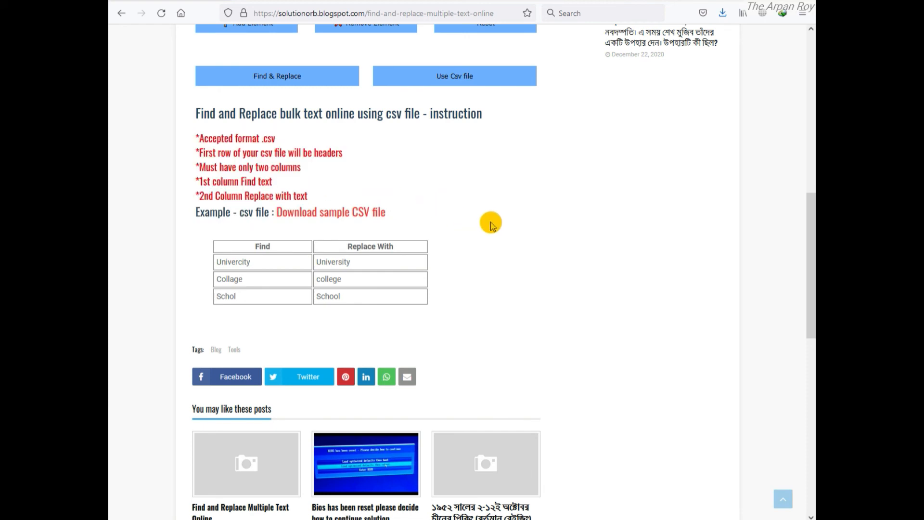
scroll(491, 226, up, 15)
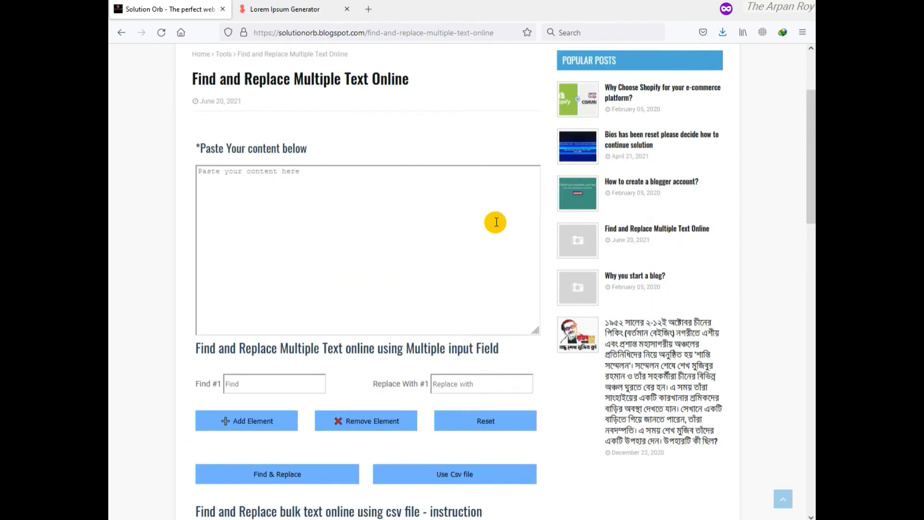